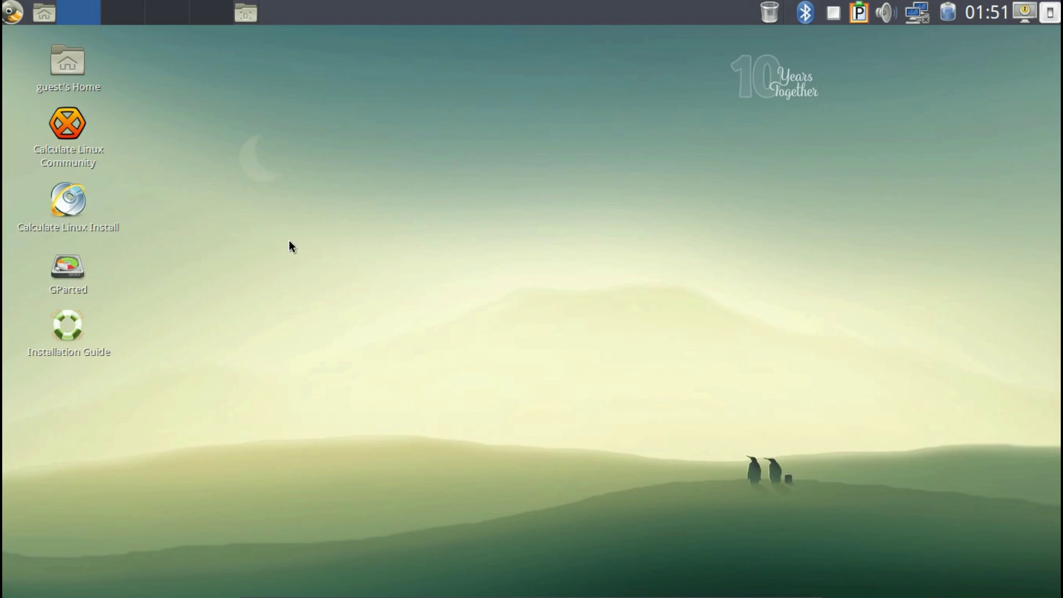
Take a screenshot of the whole desktop and save it in the Pictures folder under its suggested name
click(11, 18)
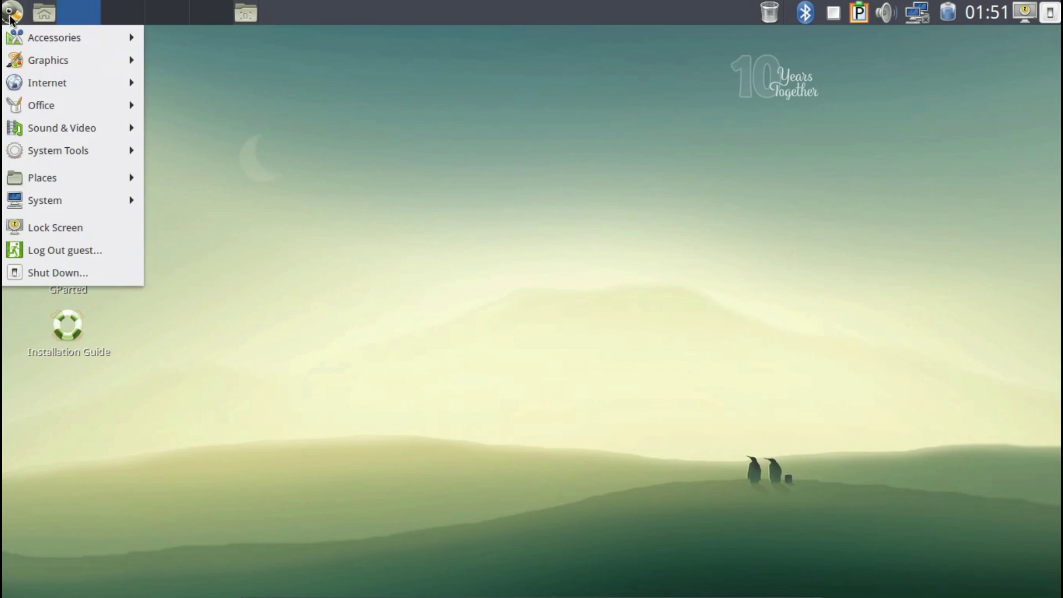
mouse_move(31, 41)
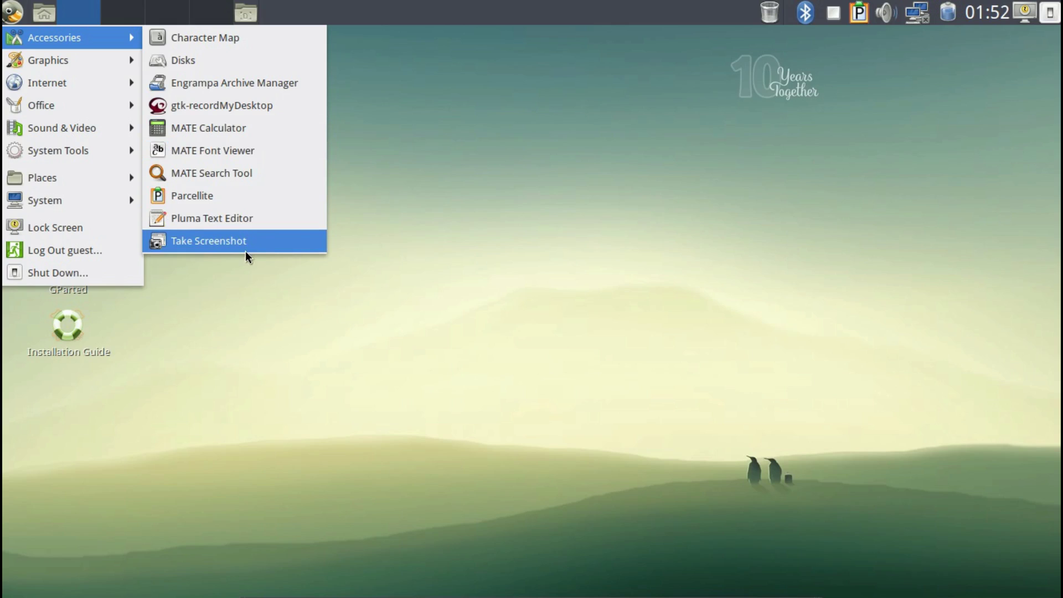
click(265, 246)
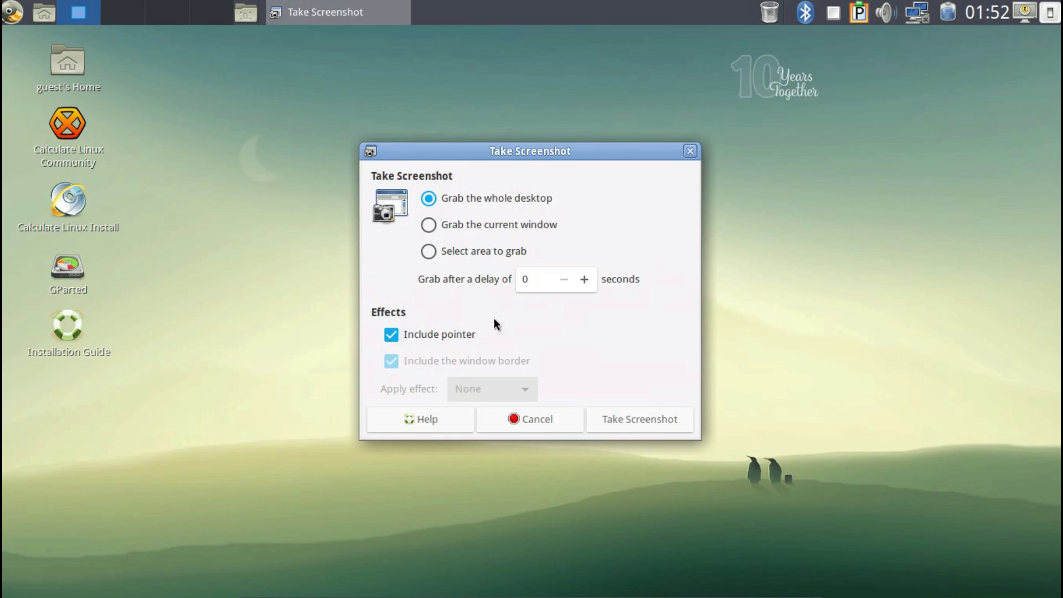
click(640, 419)
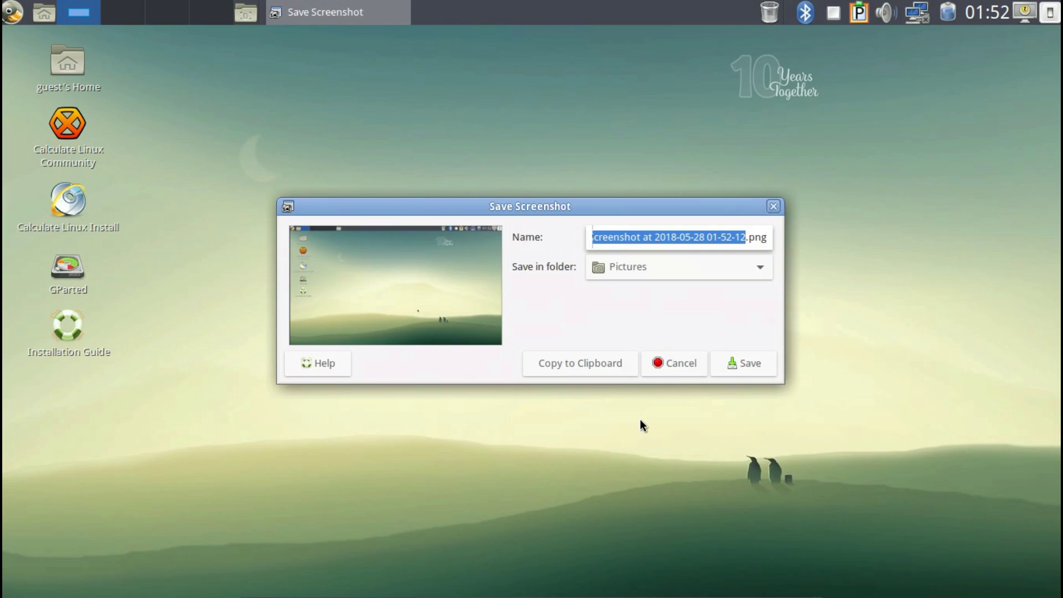
click(752, 365)
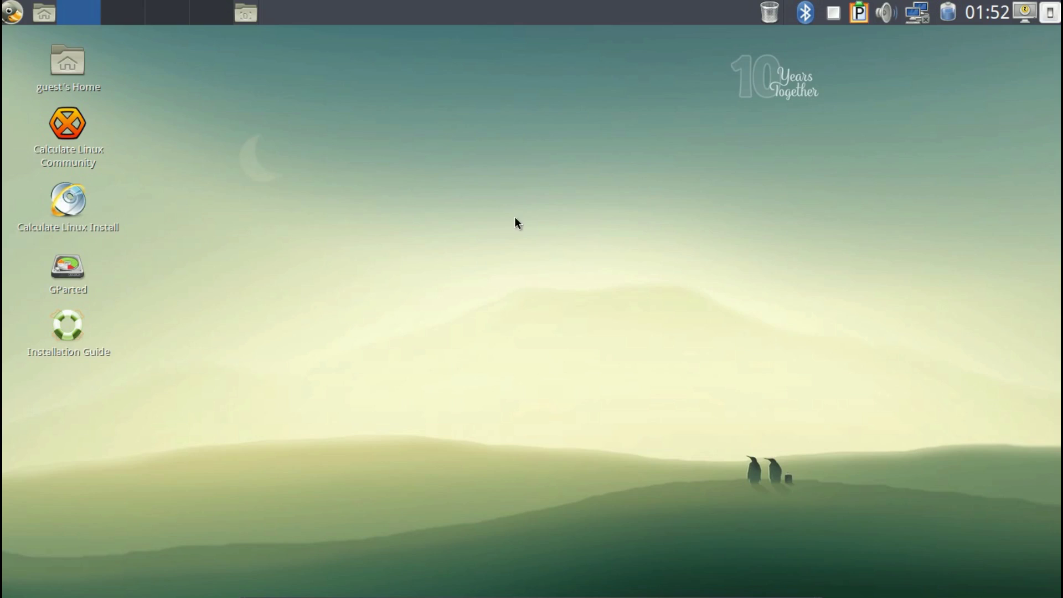
Examine the programs and locations offered under Graphics, Internet, Office, Sound & Video, System Tools and Places without launching anything
click(9, 20)
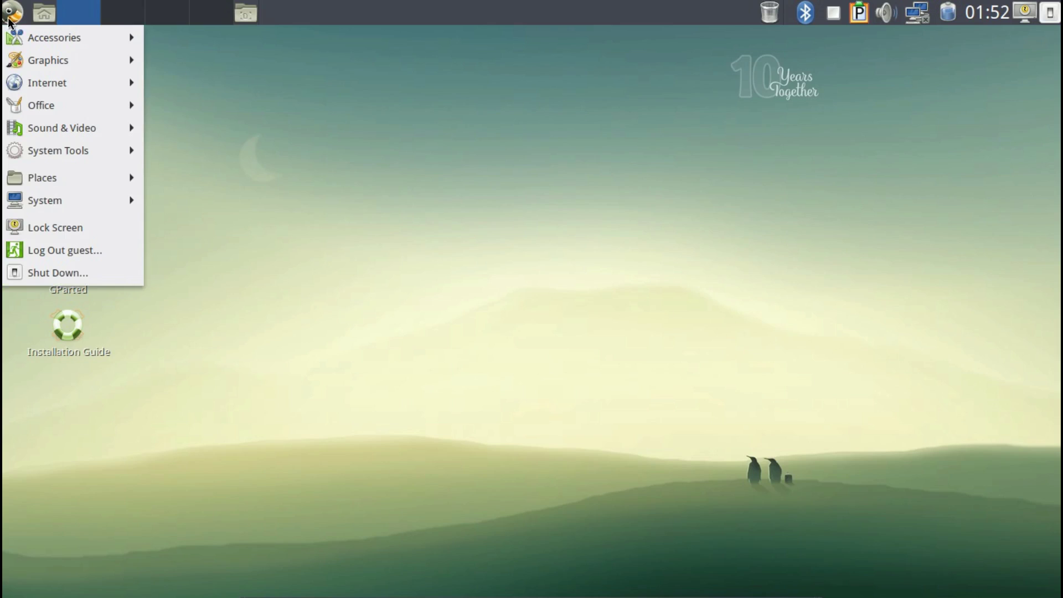
mouse_move(33, 62)
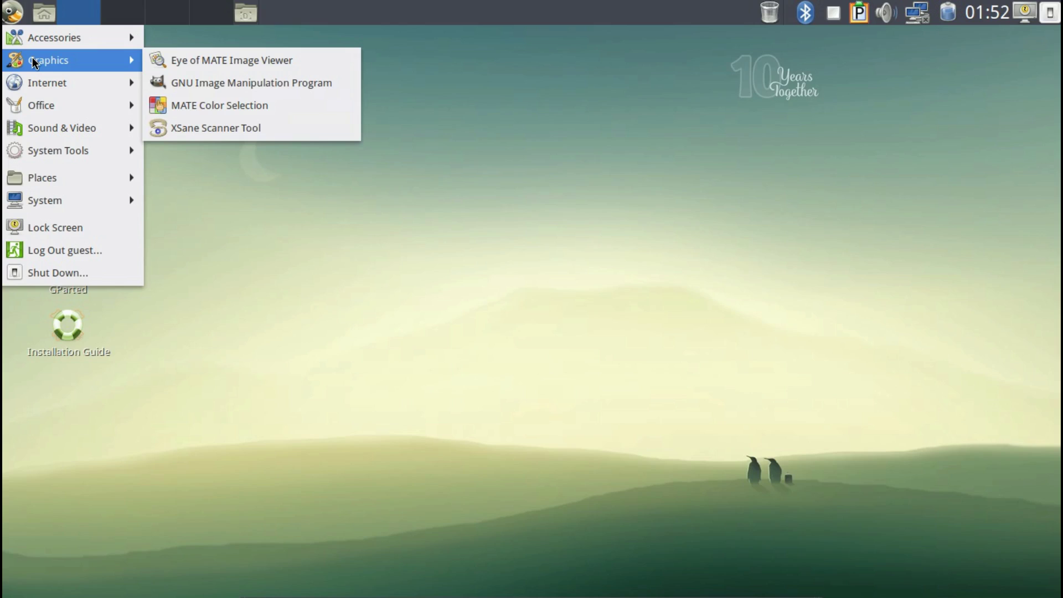
mouse_move(49, 79)
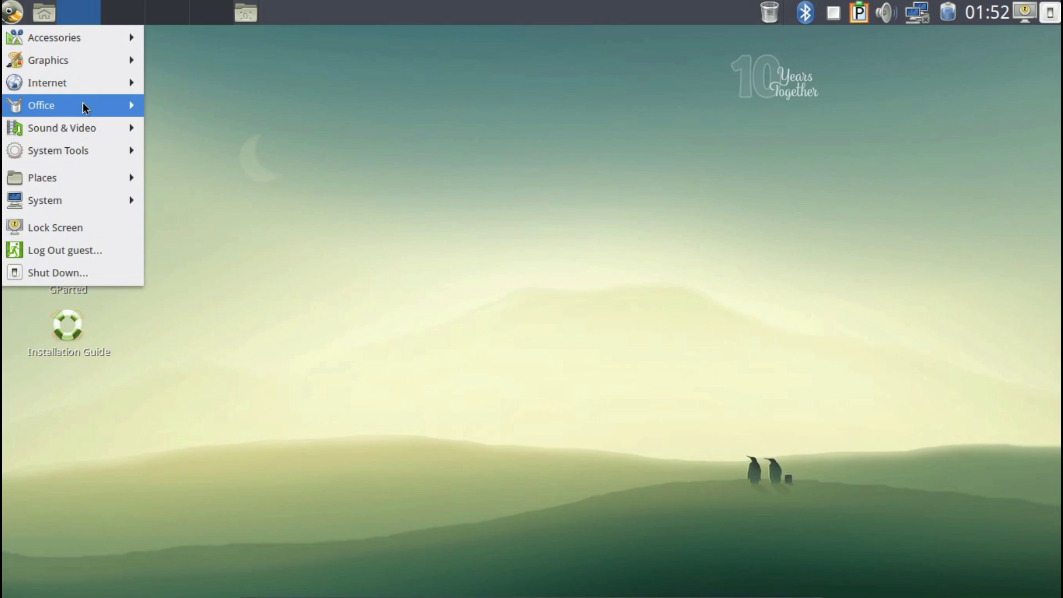
click(123, 108)
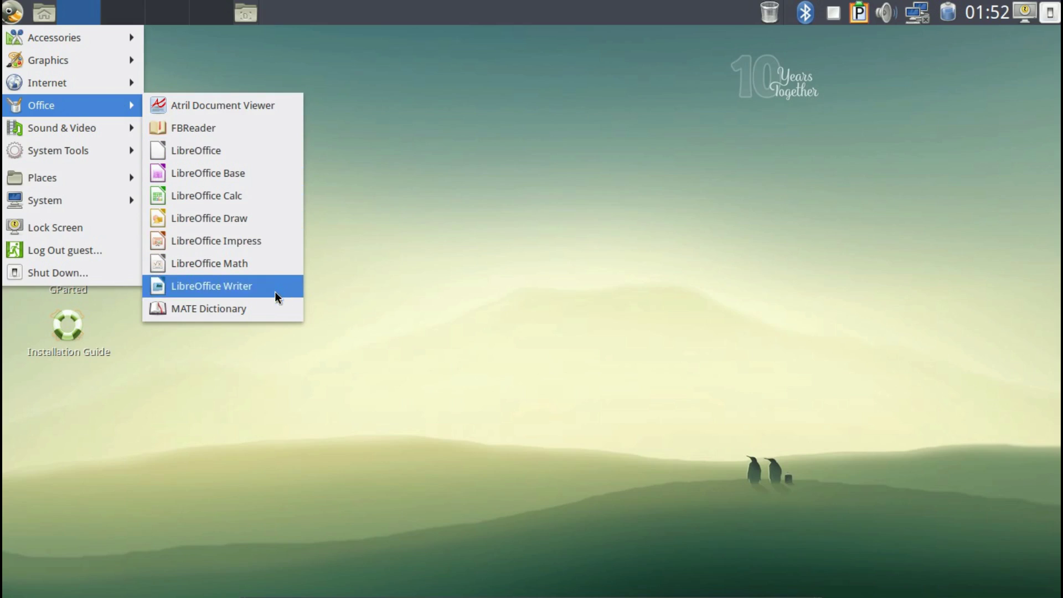
mouse_move(80, 131)
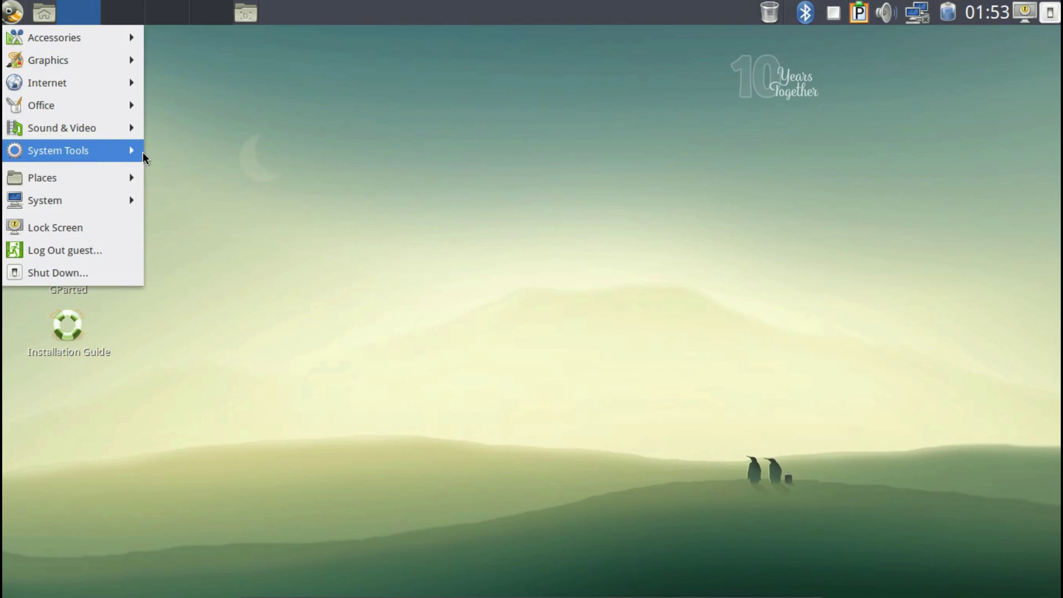
click(120, 152)
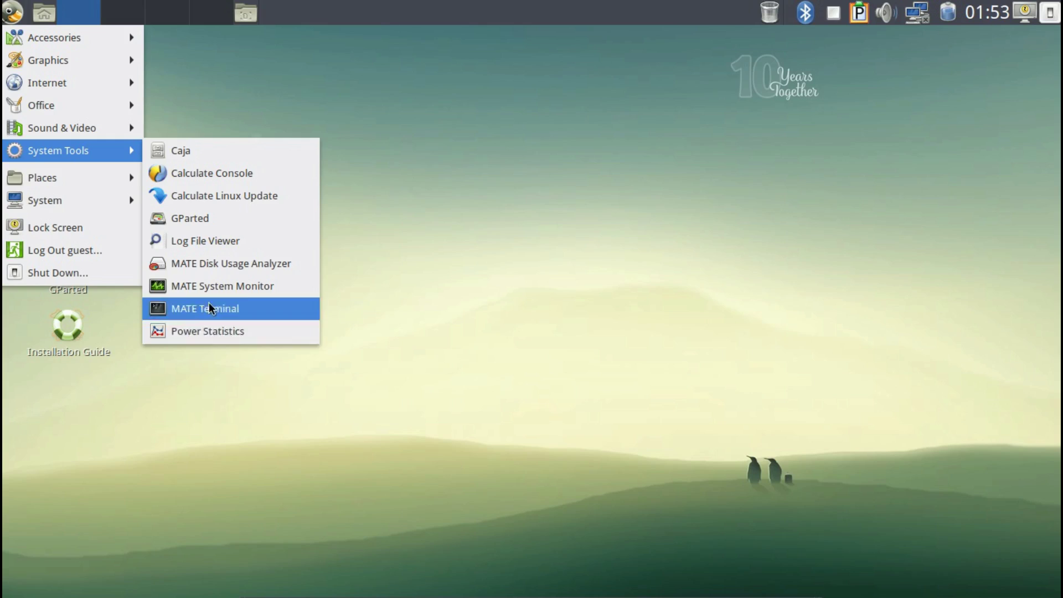
mouse_move(97, 179)
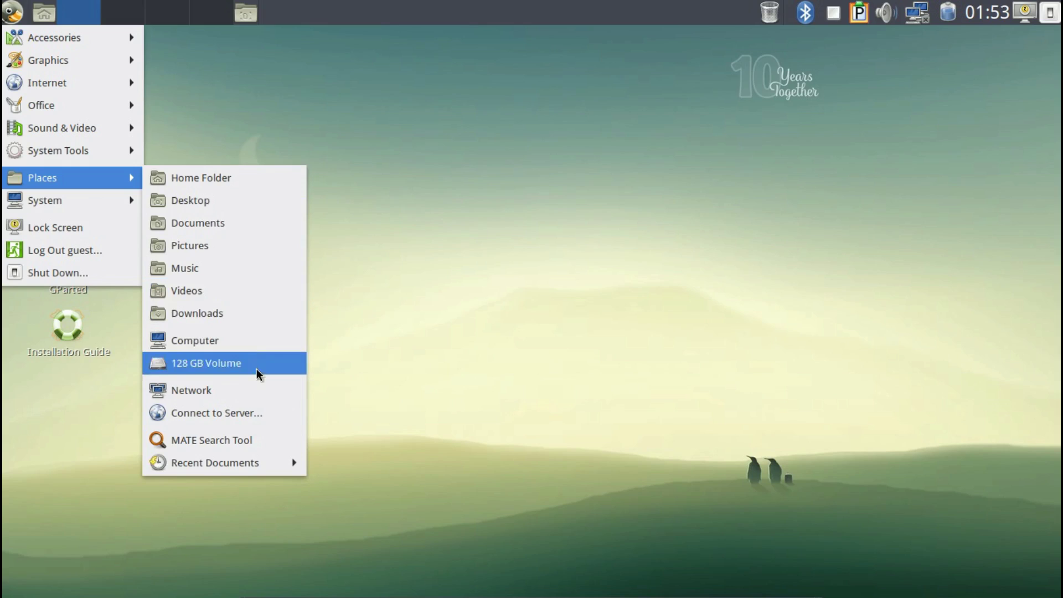
mouse_move(282, 465)
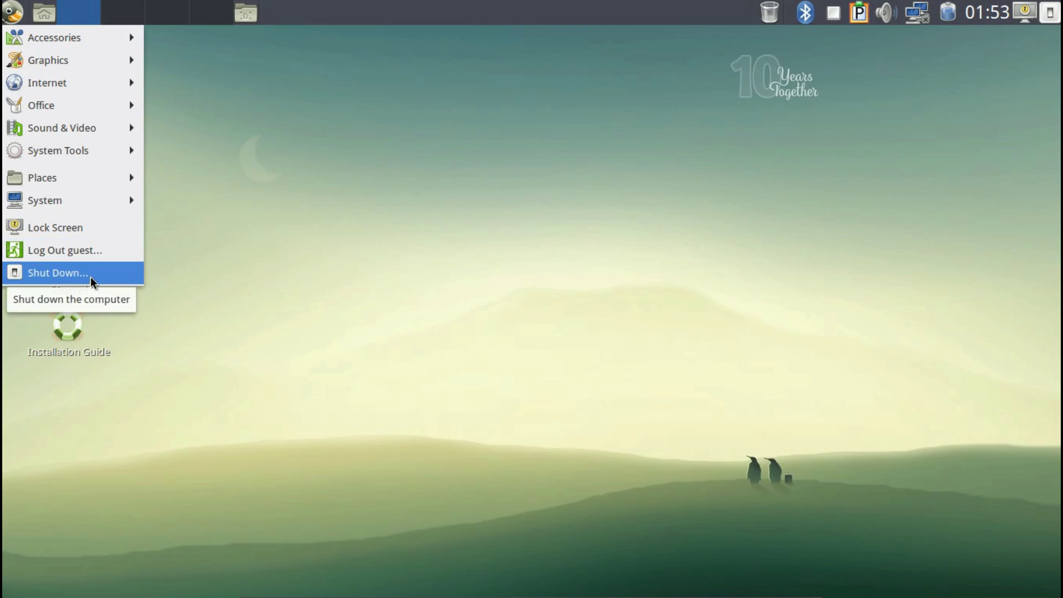
click(264, 268)
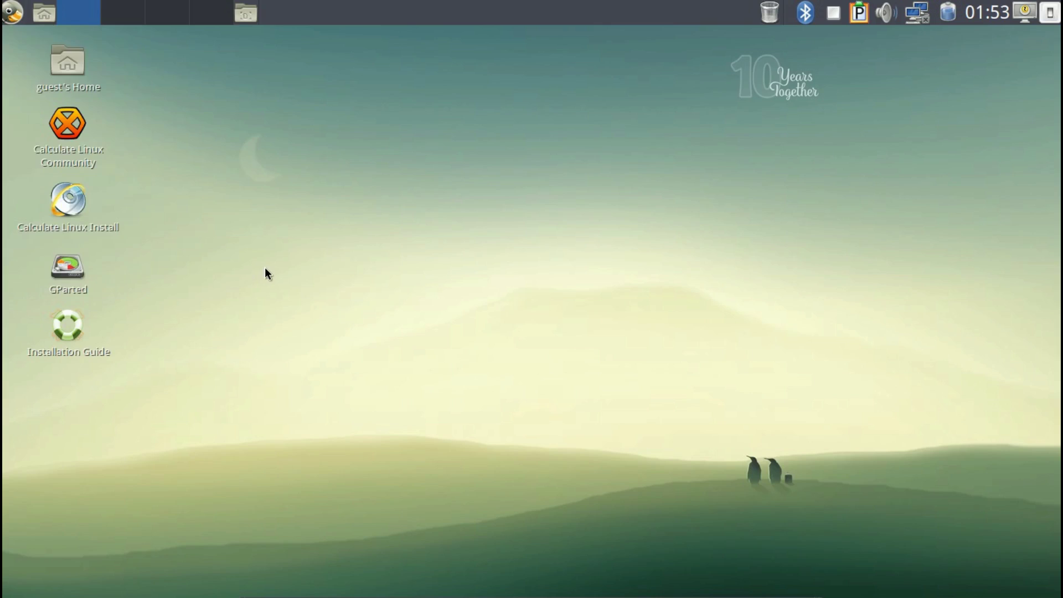
Open the home folder in the file manager and look into Trash, Videos and Pictures
click(44, 13)
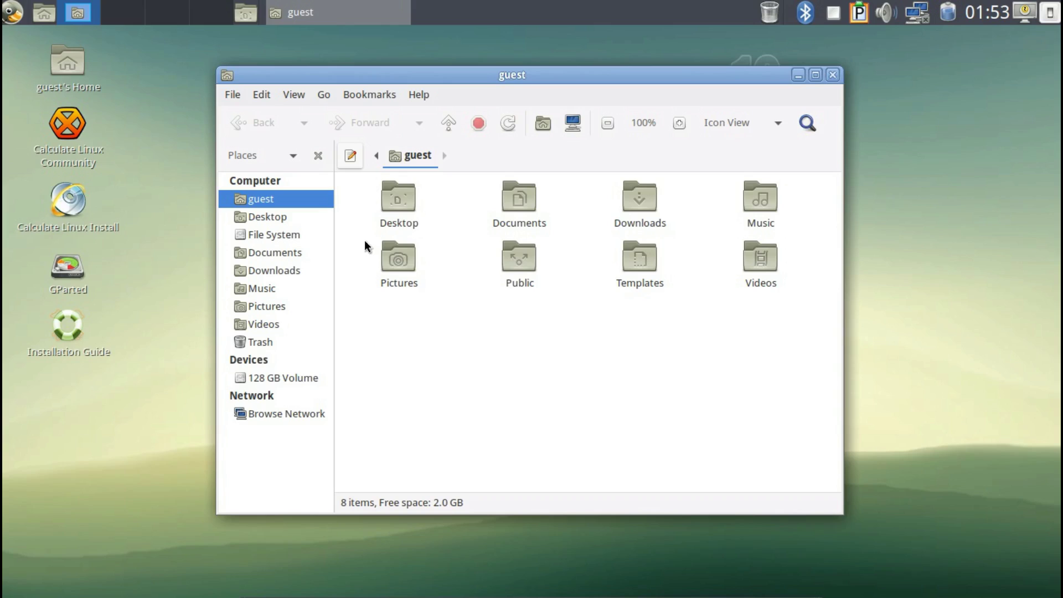
click(266, 342)
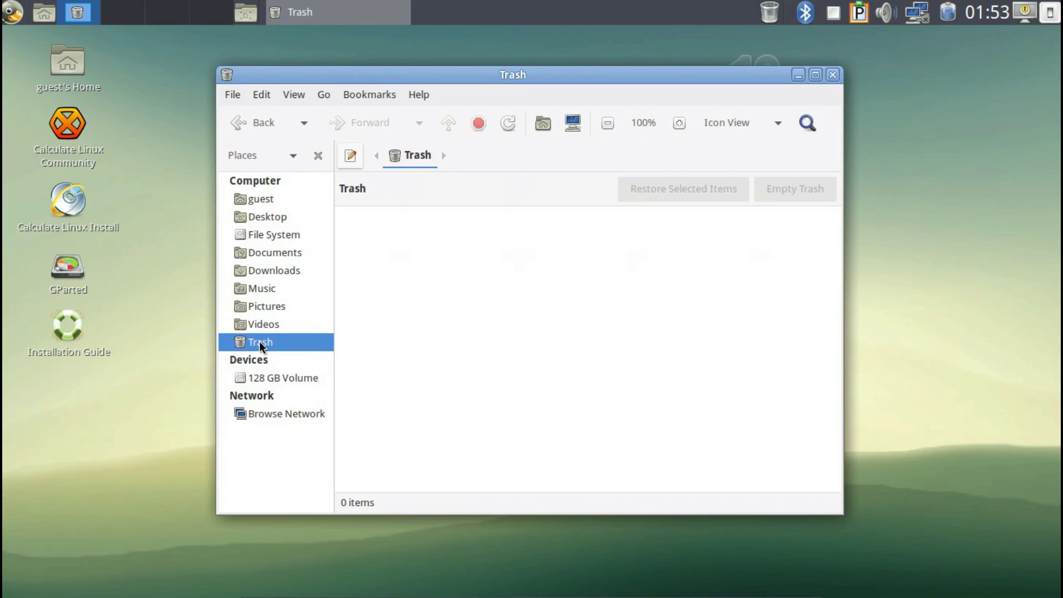
click(262, 326)
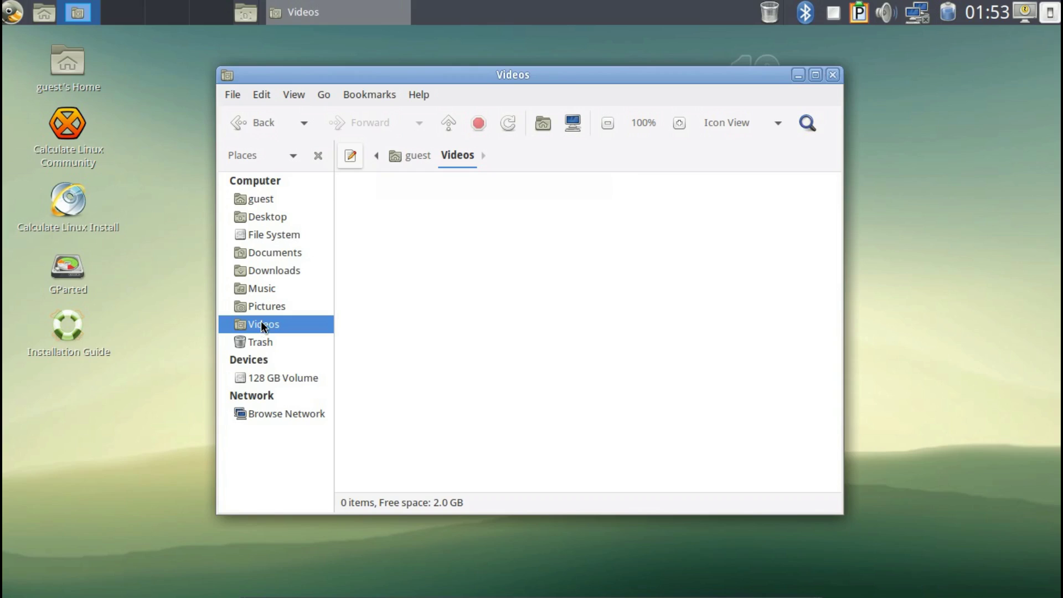
click(267, 308)
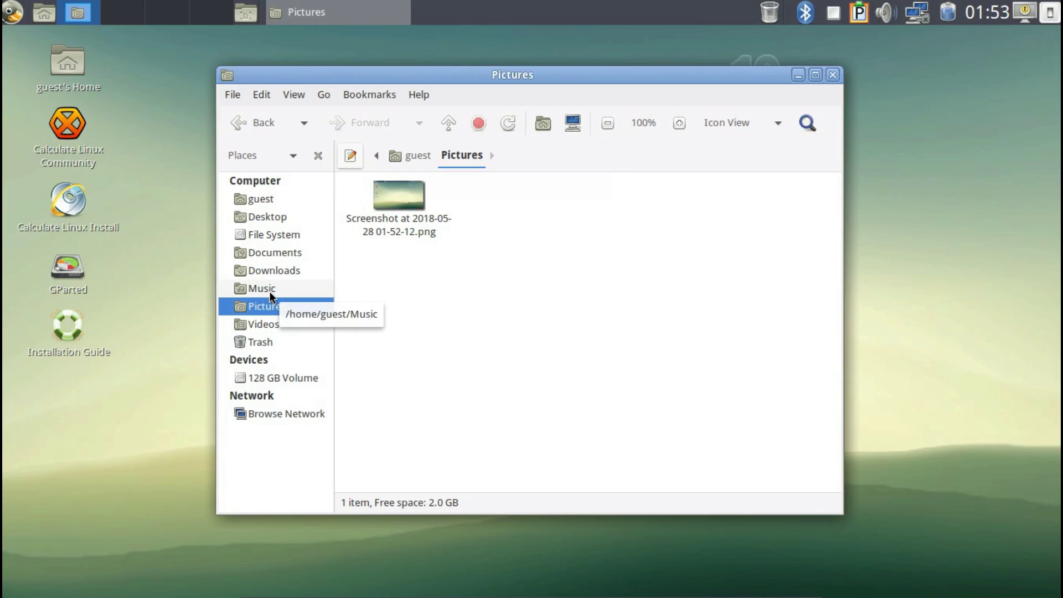
View the saved screenshot from the Pictures folder, closing the image viewer and the file manager when done
click(406, 198)
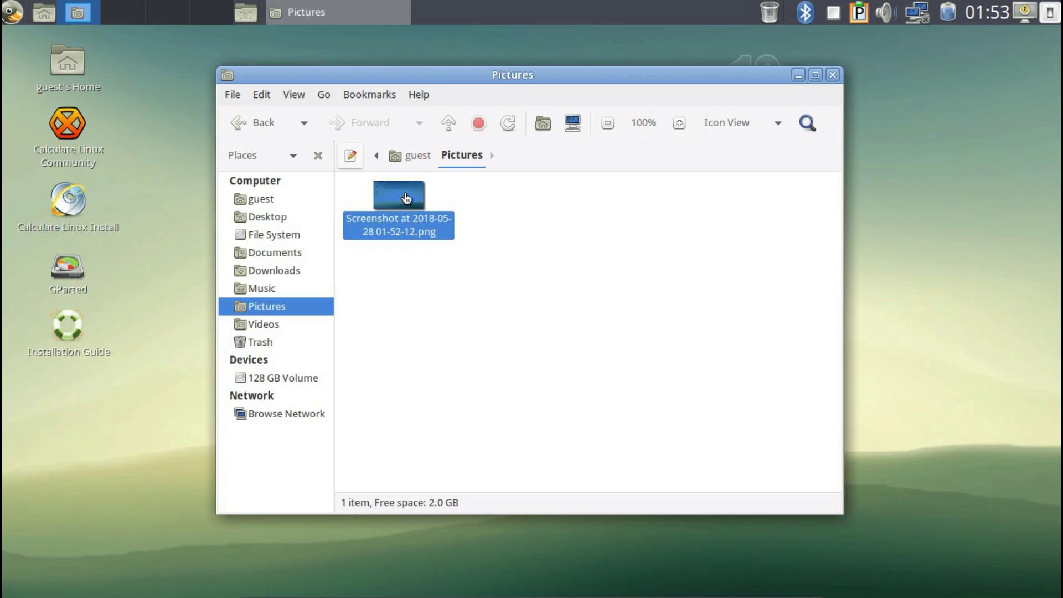
double_click(406, 198)
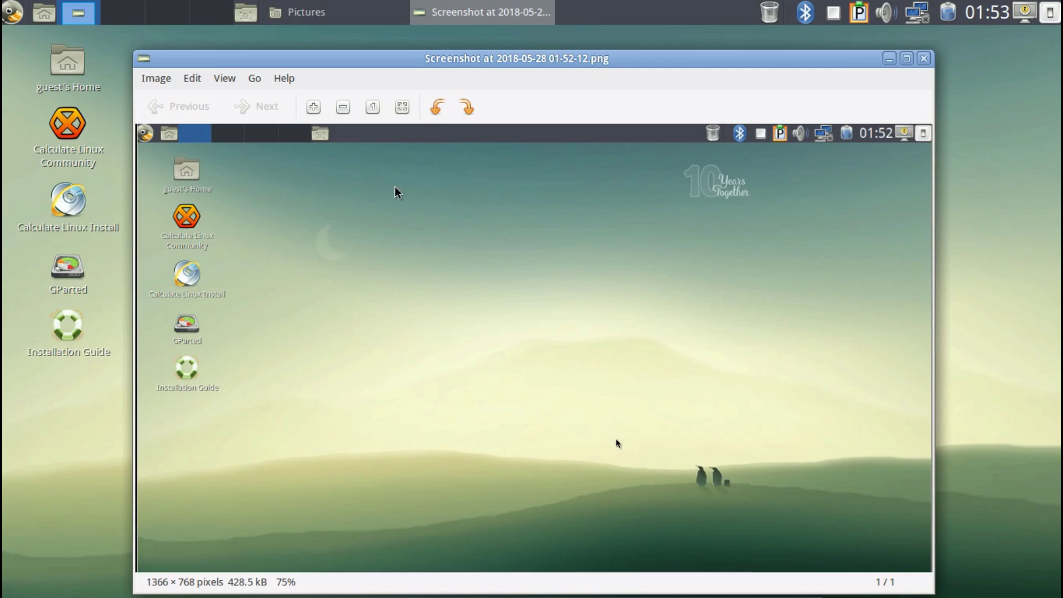
click(923, 59)
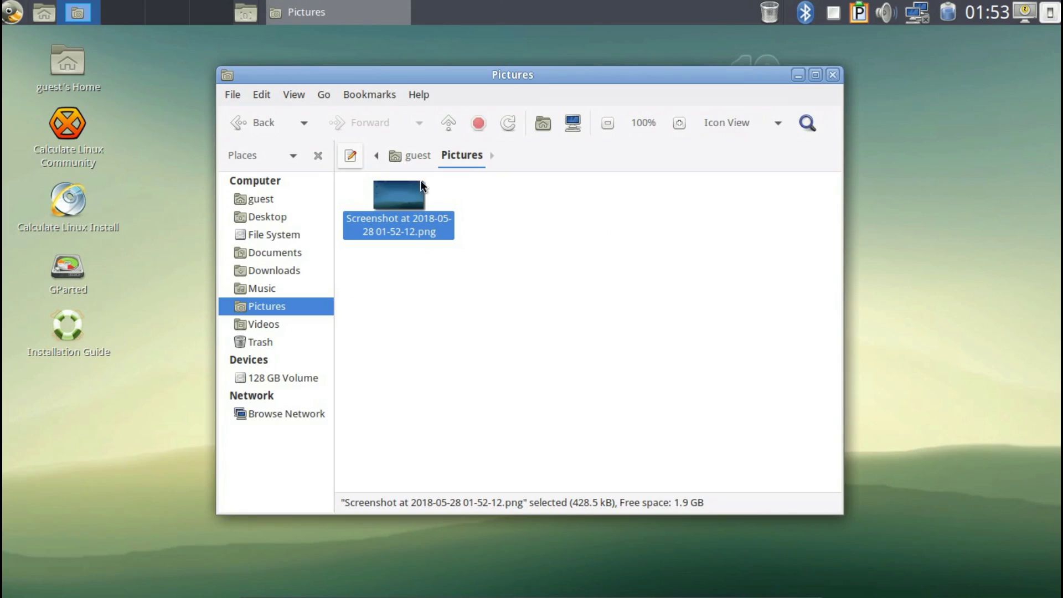
click(834, 76)
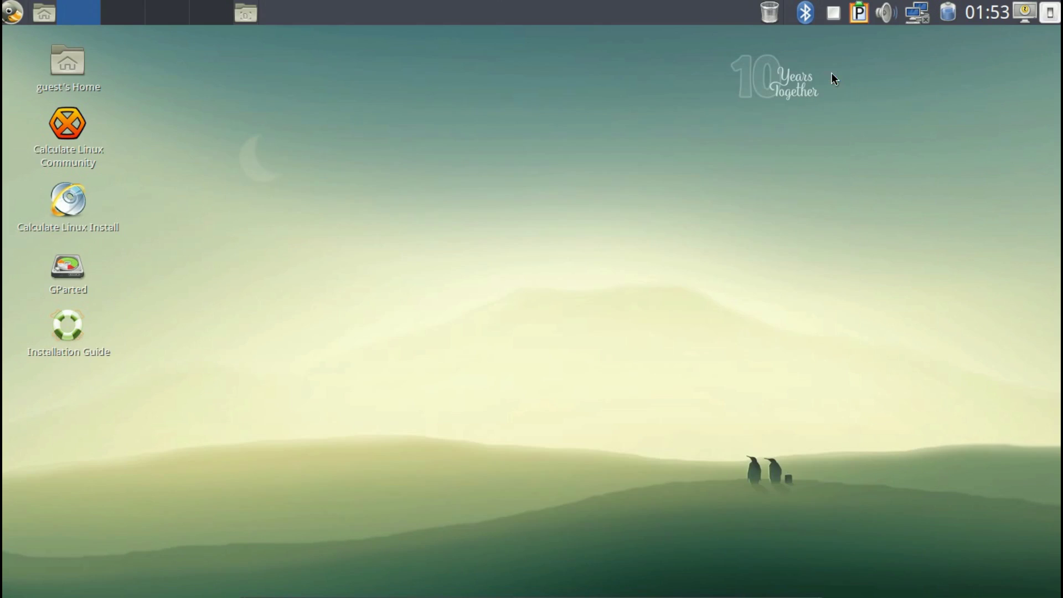
Launch LibreOffice Writer and enter "Cool Stuff!" in the blank document
click(6, 16)
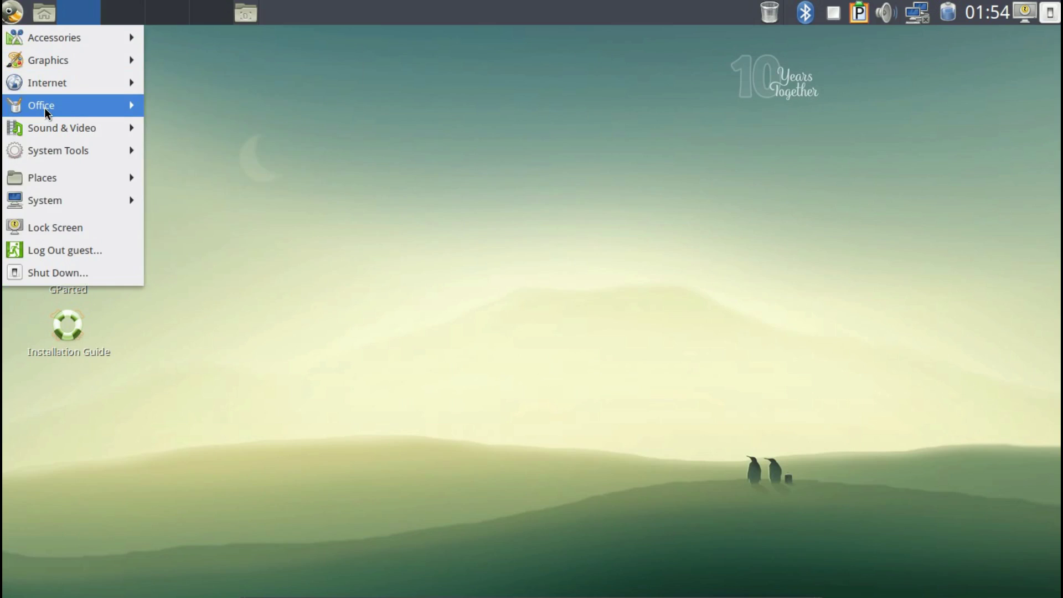
mouse_move(44, 108)
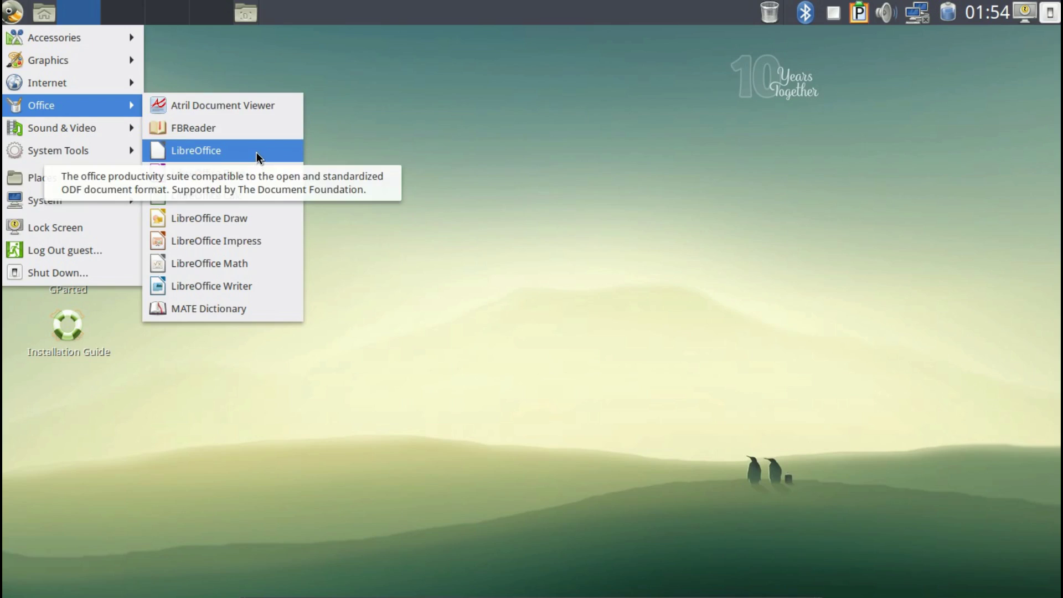
click(233, 286)
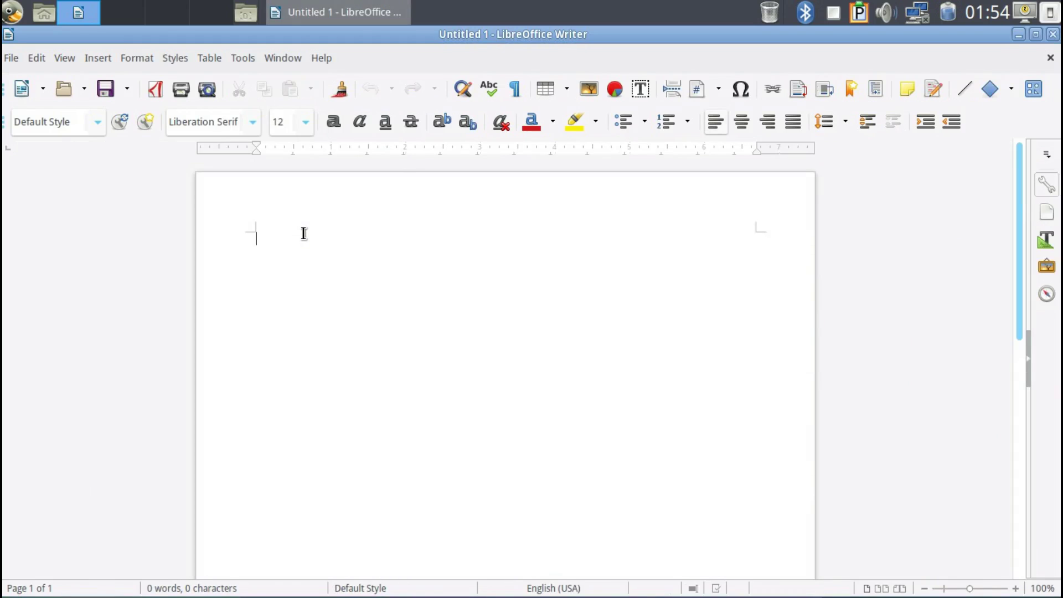
text(Cool Stuff!)
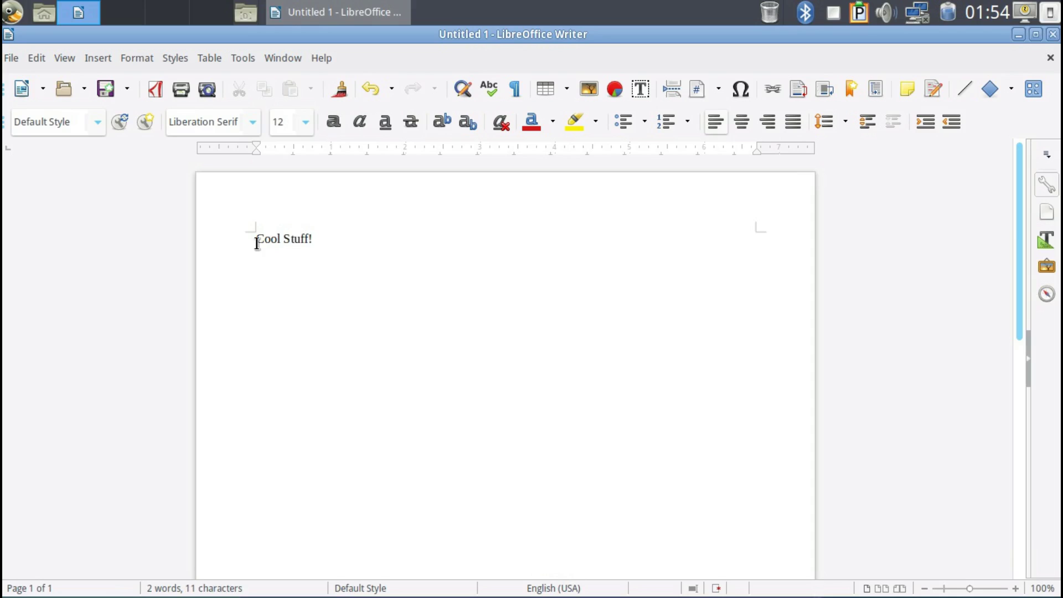
Try to set the font size of the "Cool Stuff!" line to 18
drag(257, 238, 356, 237)
click(357, 237)
click(307, 125)
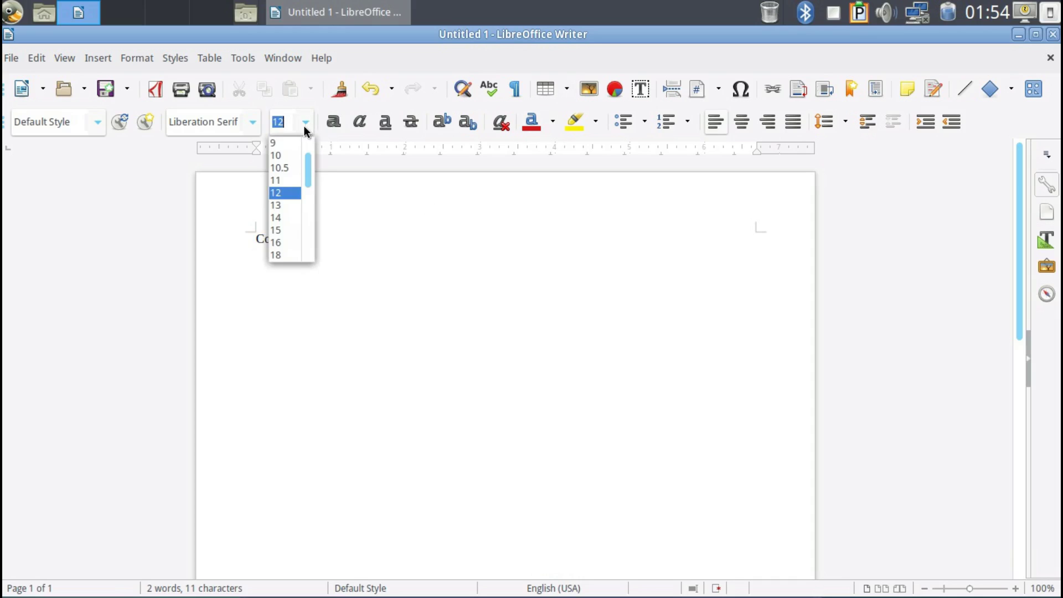
click(277, 256)
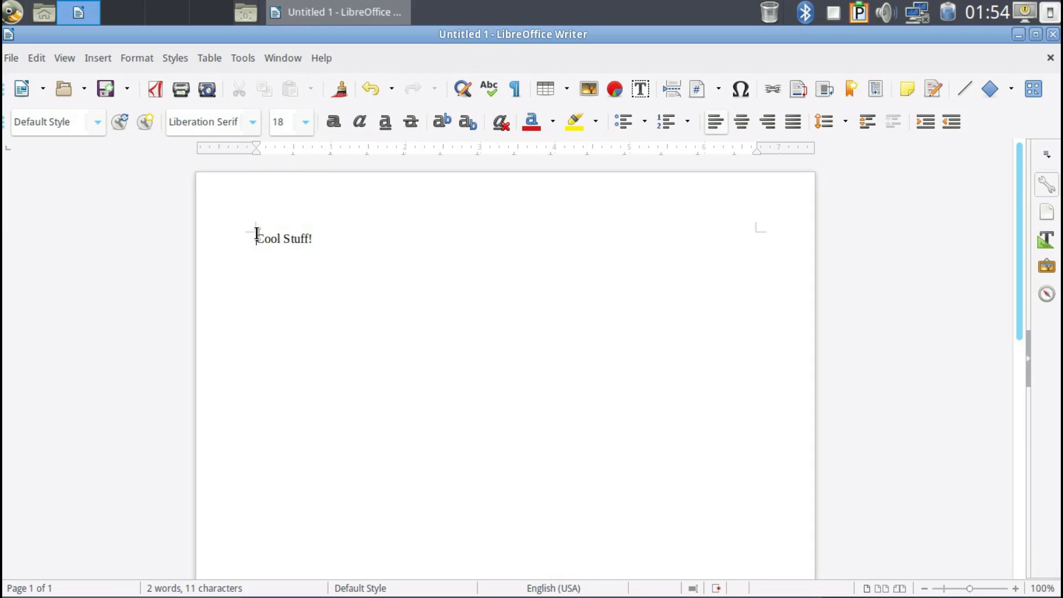
Center the whole "Cool Stuff!" line and set its font size to 18
drag(250, 238, 350, 242)
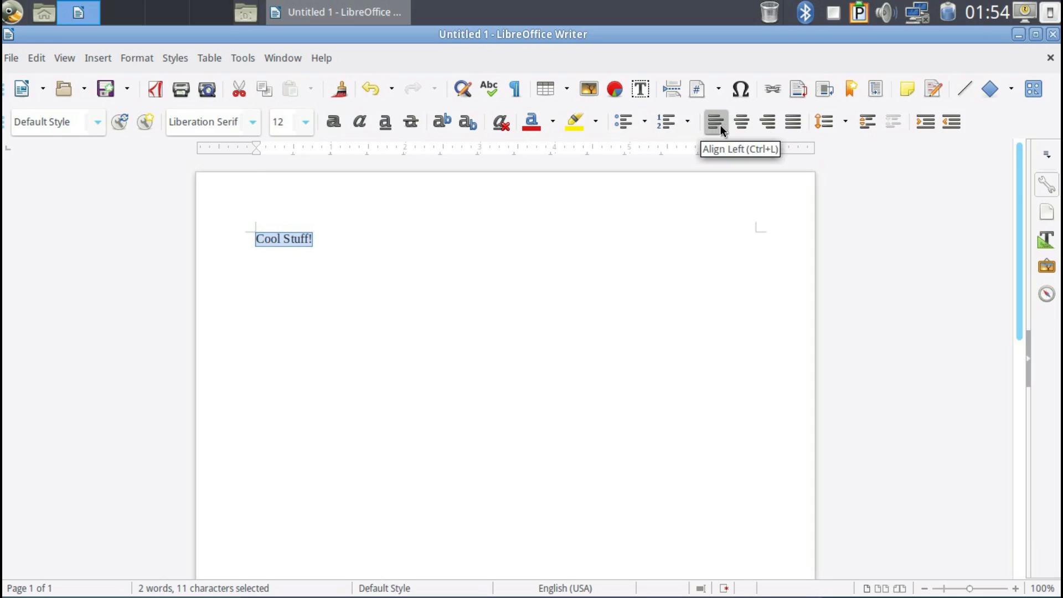
click(743, 125)
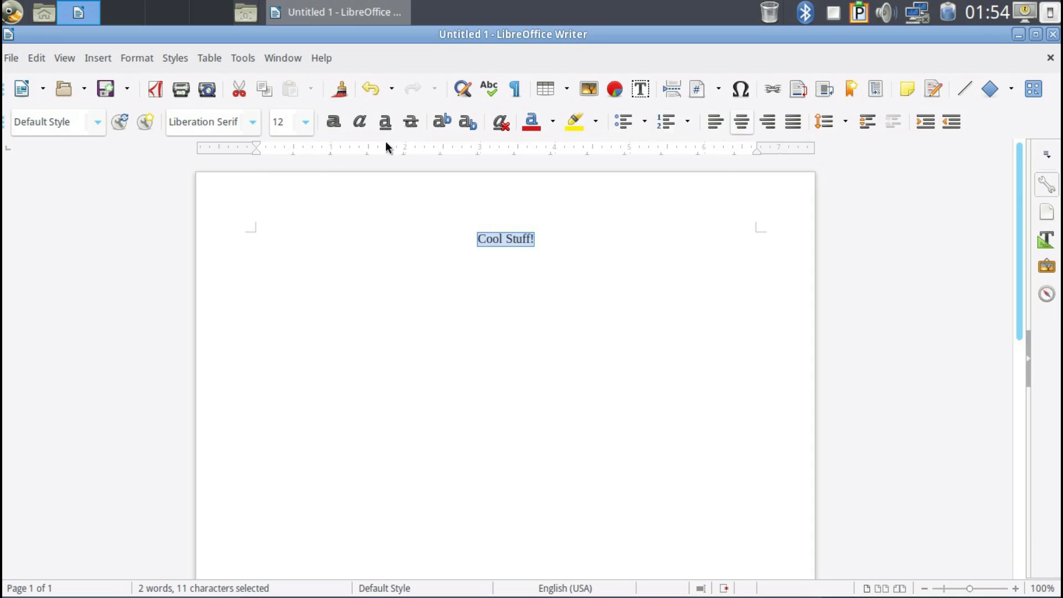
click(305, 123)
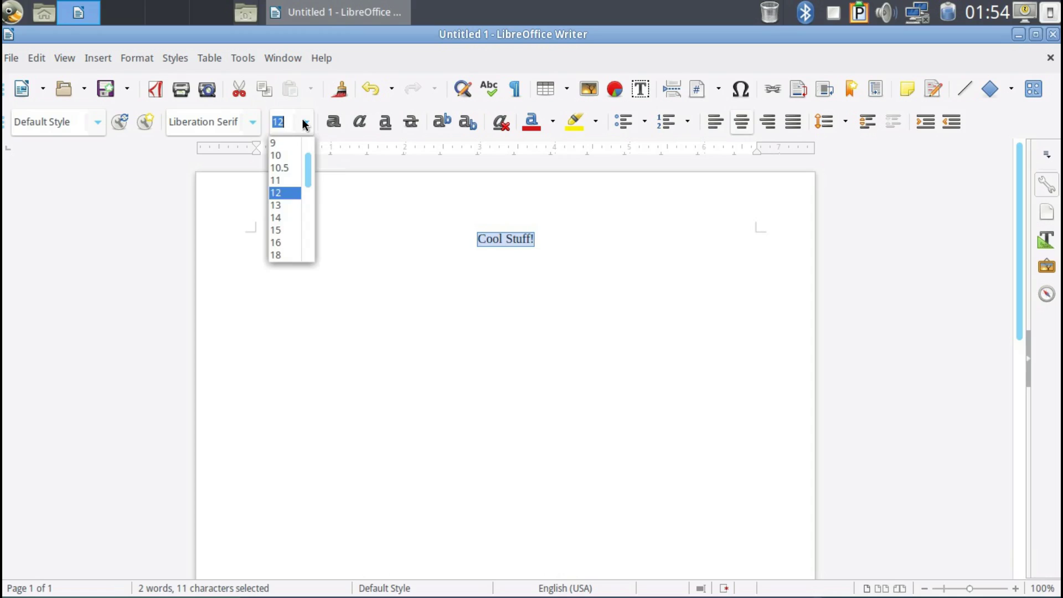
click(279, 255)
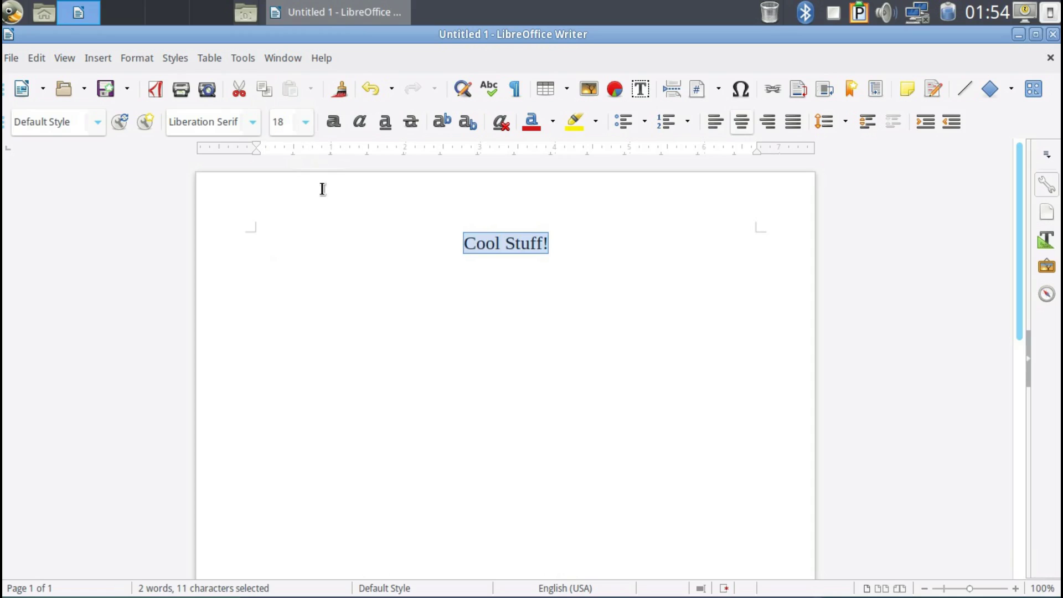
Make the "Cool Stuff!" line bold and minimize the Writer window
click(335, 122)
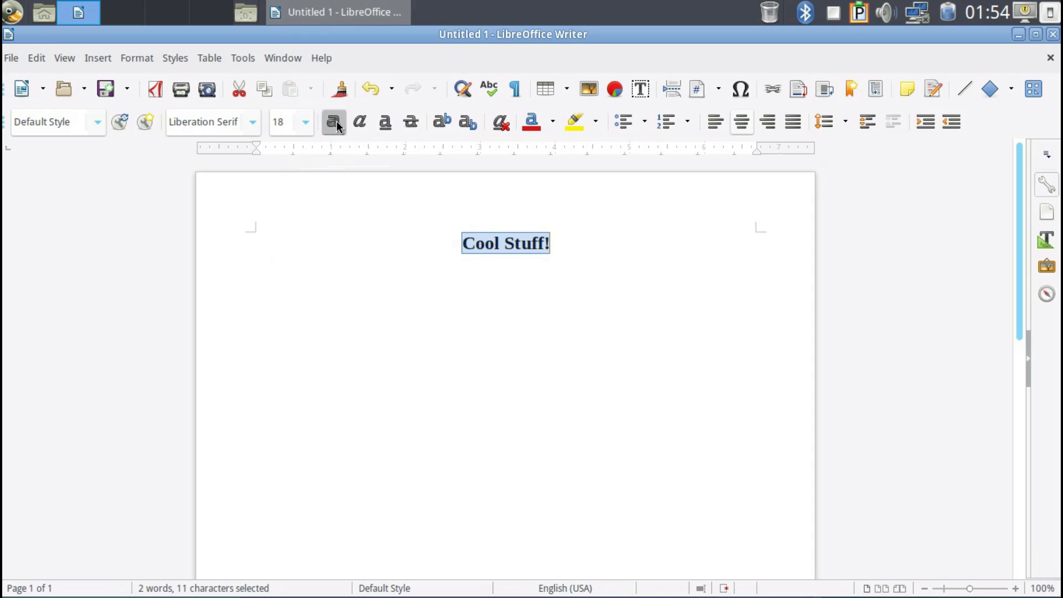
click(385, 241)
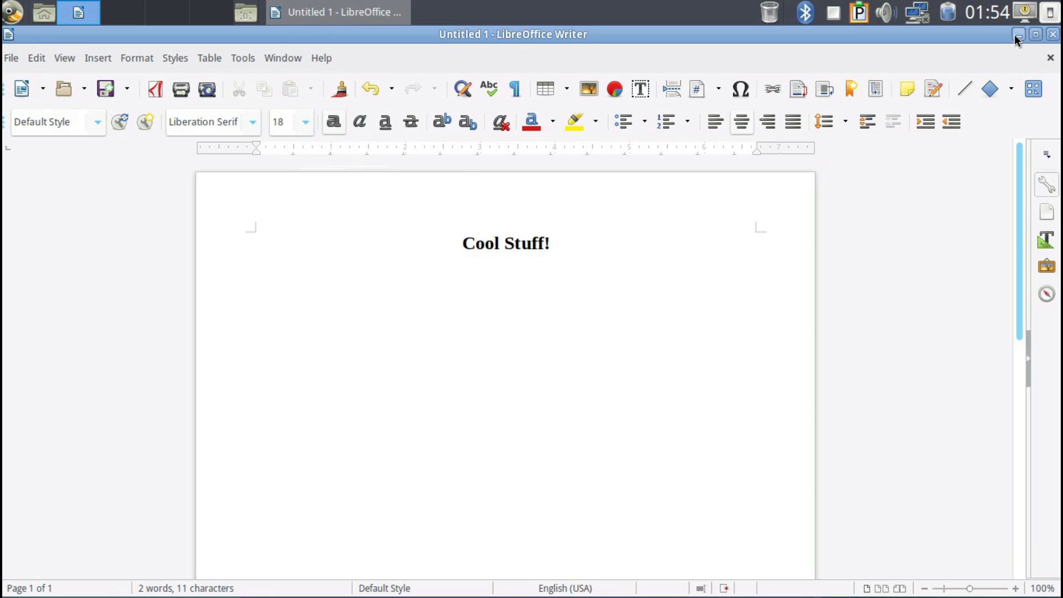
click(1017, 33)
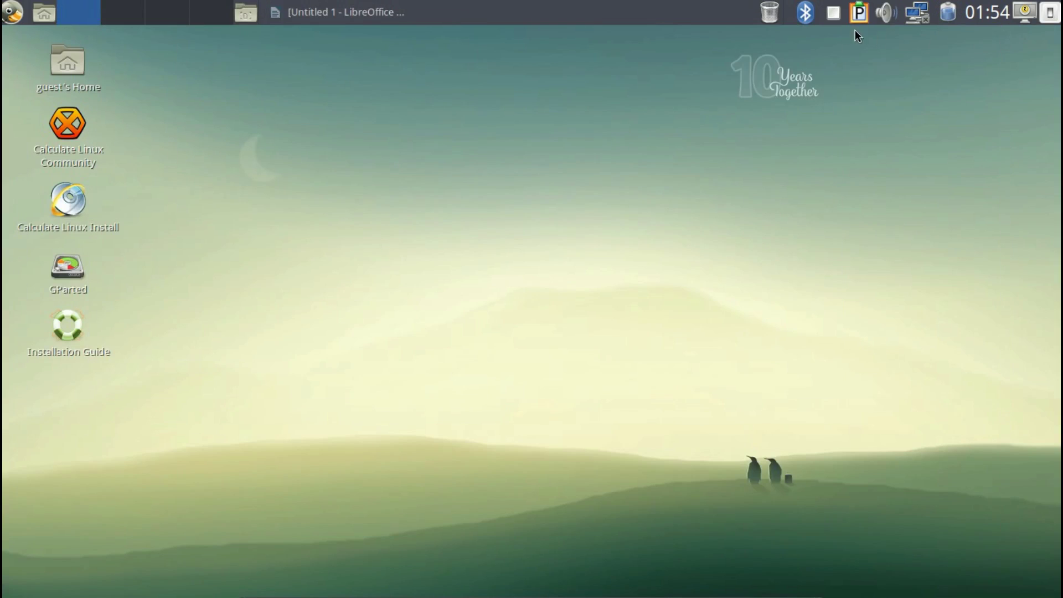